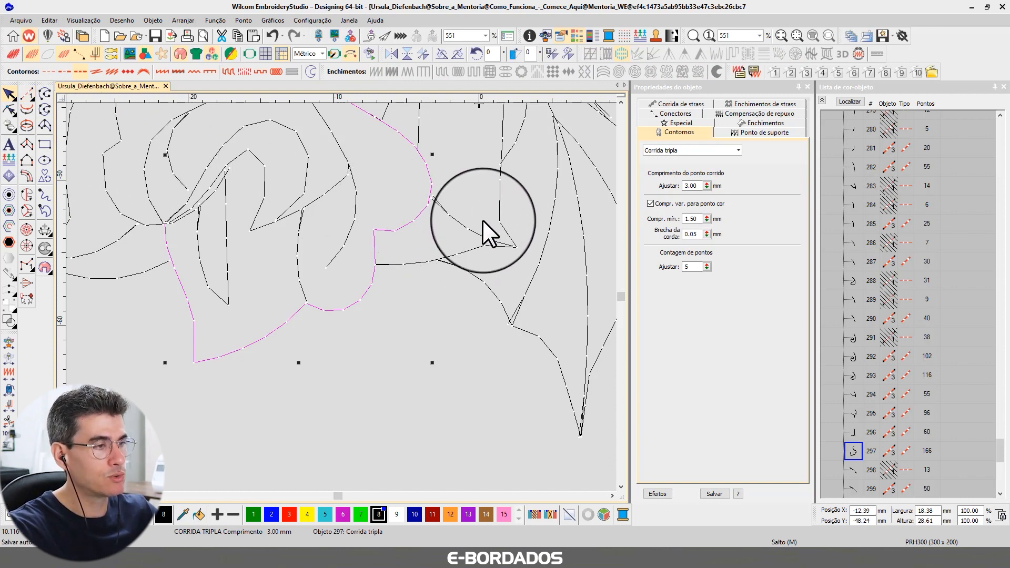
# Set the minimum variable stitch length of the selected triple-run outline to 1.00 mm.
pyautogui.doubleClick(691, 218)
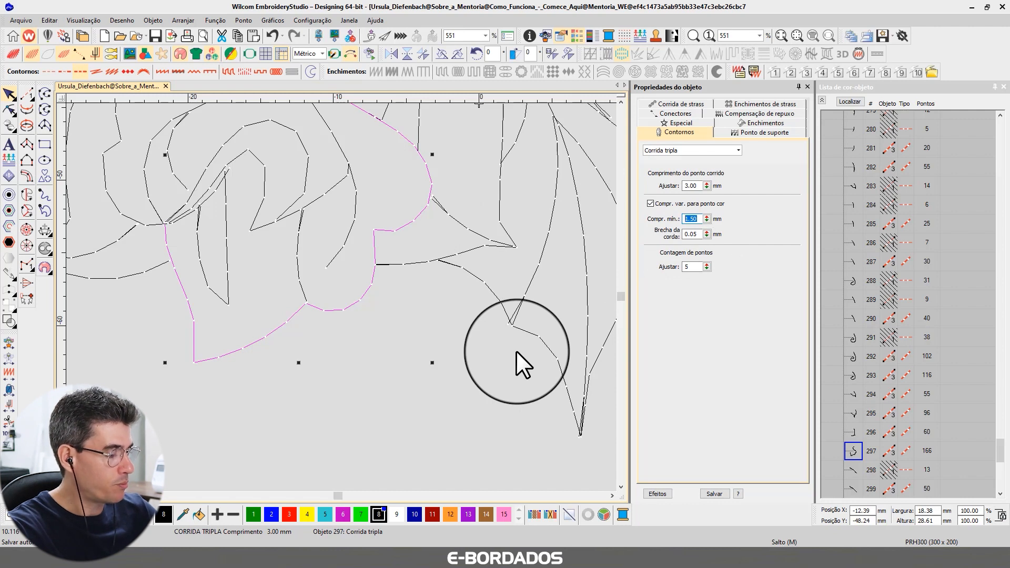
pyautogui.write('1.0')
pyautogui.press('Return')
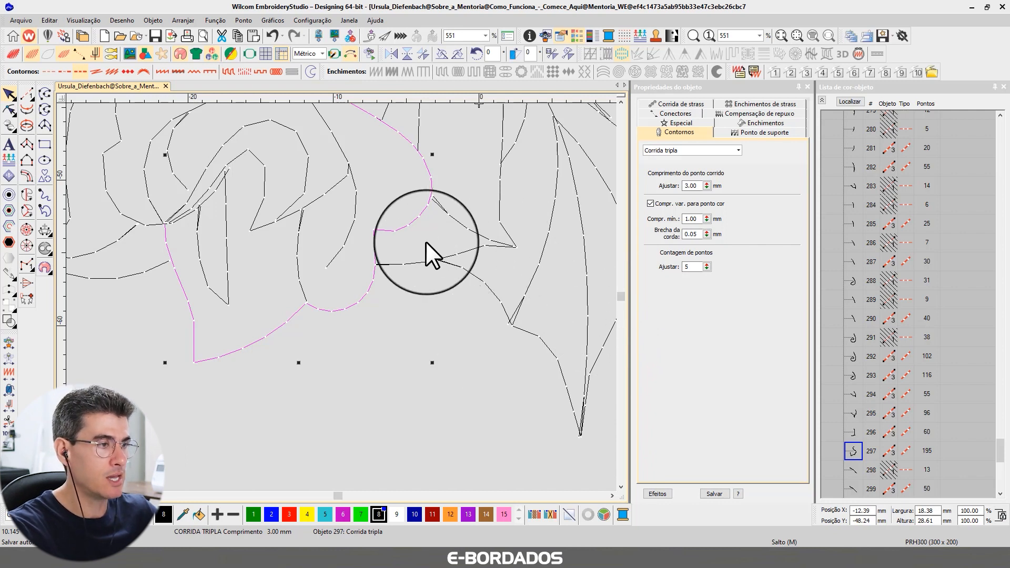
# Measure the length of a short stitch on the tight curve just above the outline's square notch.
pyautogui.click(407, 231)
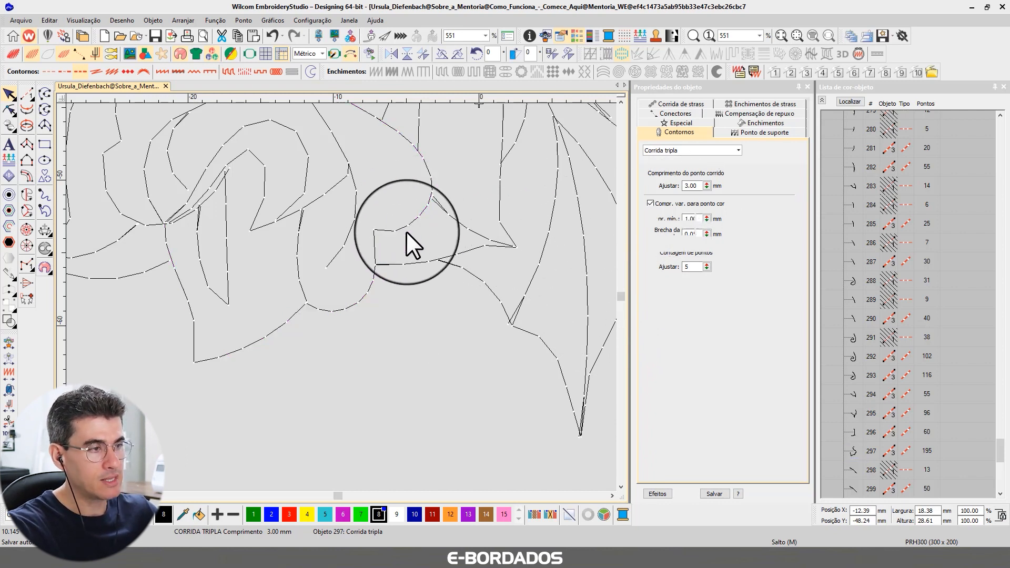
pyautogui.press('m')
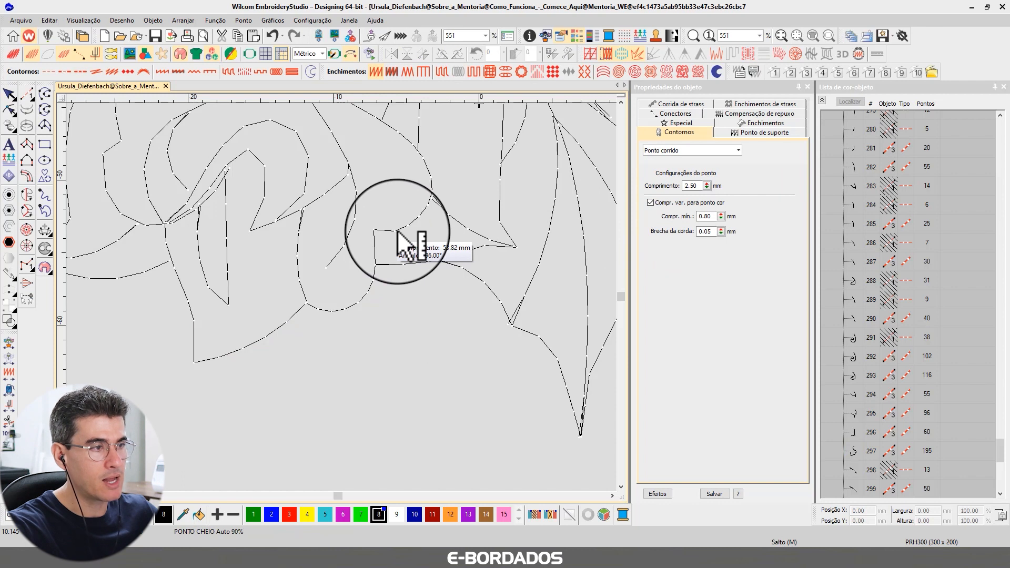
pyautogui.click(397, 232)
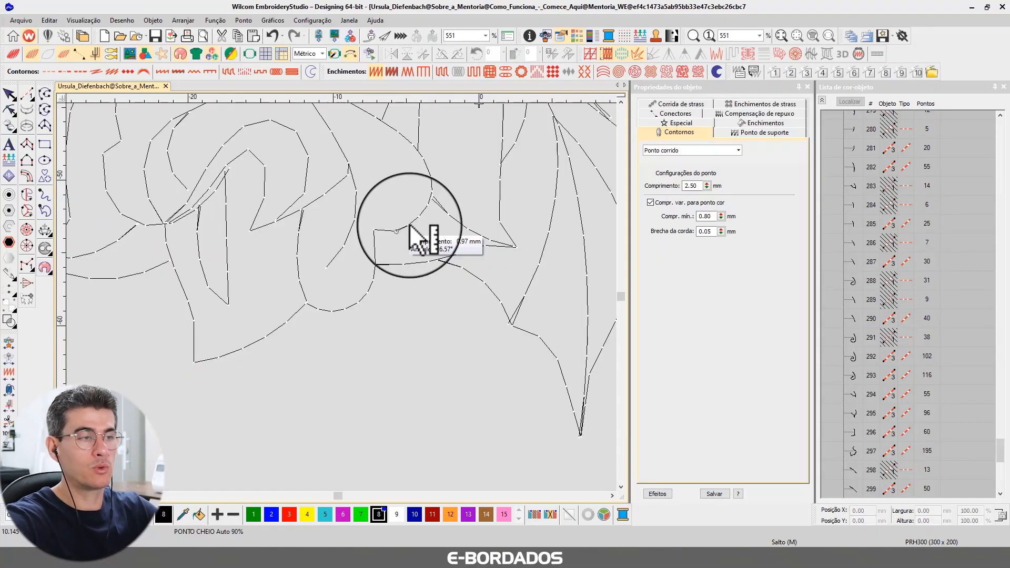
pyautogui.moveTo(410, 225); pyautogui.dragTo(468, 240)
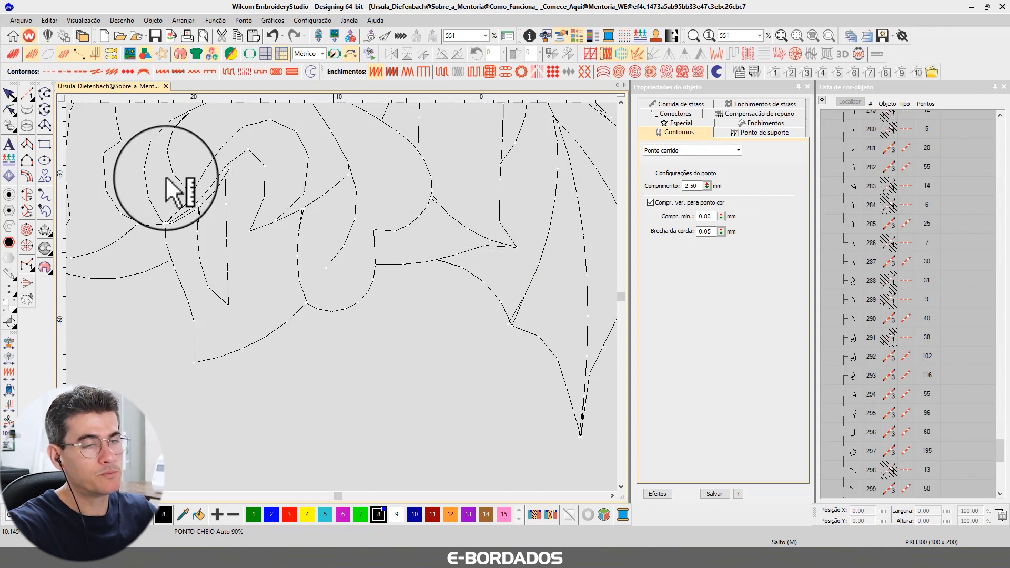
pyautogui.click(9, 94)
# Set the minimum stitch length of the large petal outline that has the square notch to 1.50 mm.
pyautogui.click(412, 219)
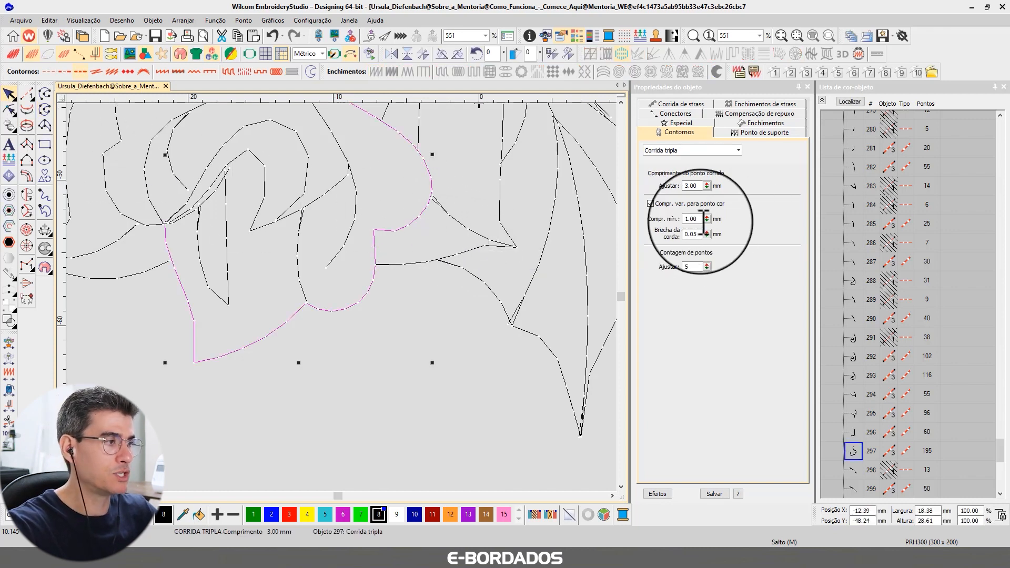
pyautogui.write('1.5')
pyautogui.press('Return')
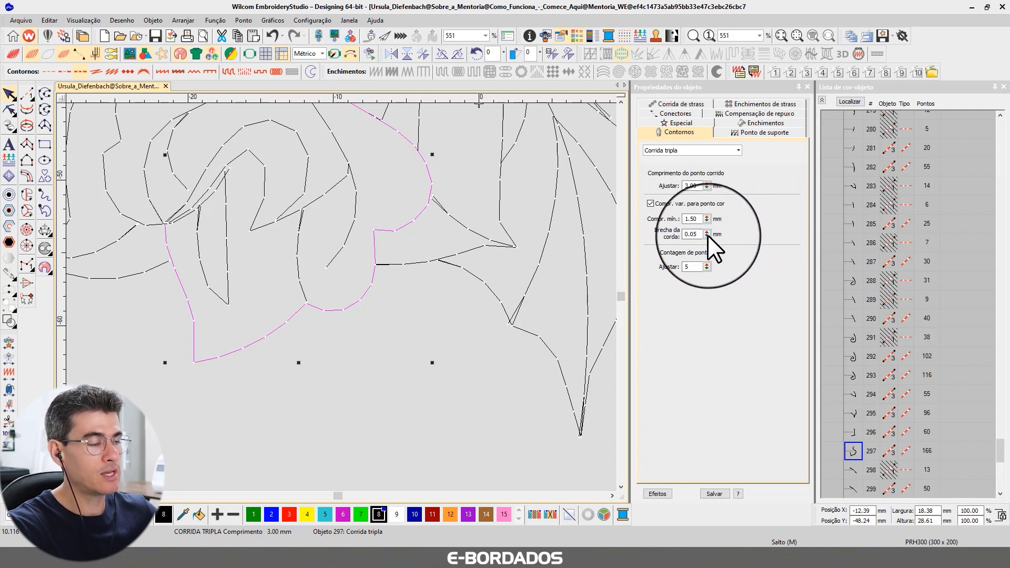
# Set the minimum stitch length of the small hooked outline inside the rose's centre to 1.50 mm.
pyautogui.click(265, 195)
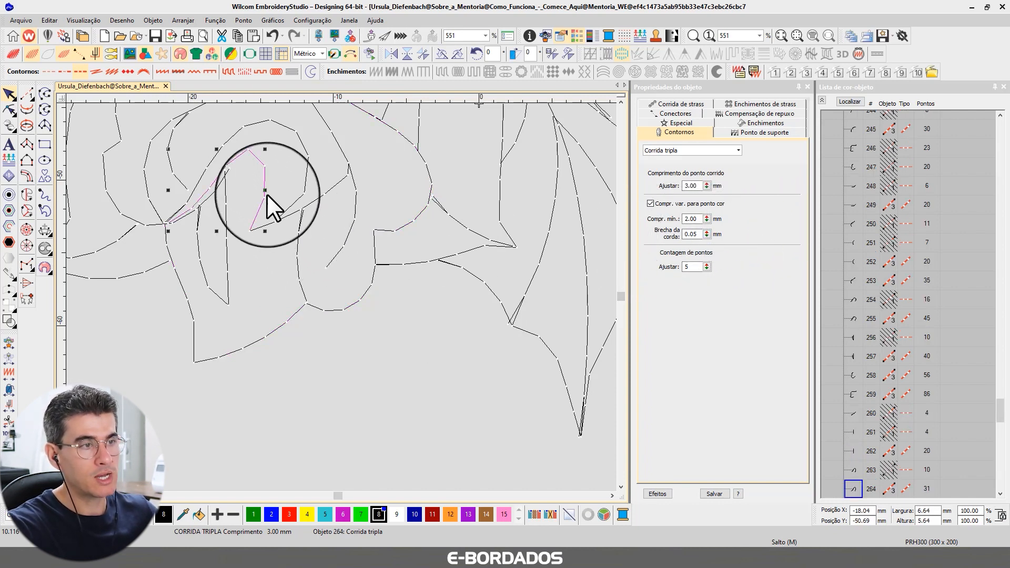
pyautogui.moveTo(699, 219); pyautogui.dragTo(667, 218)
pyautogui.write('1.50')
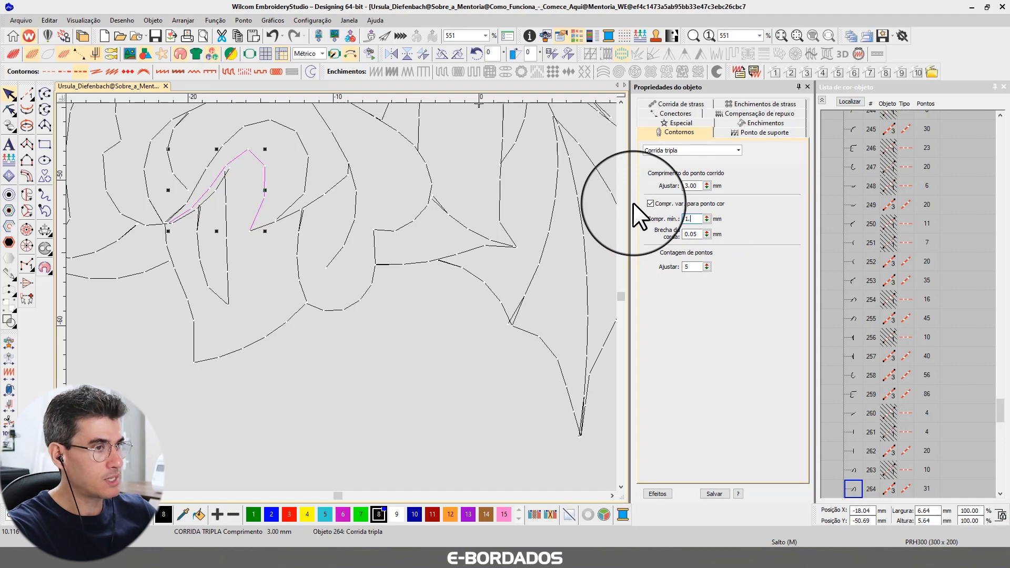
pyautogui.press('Return')
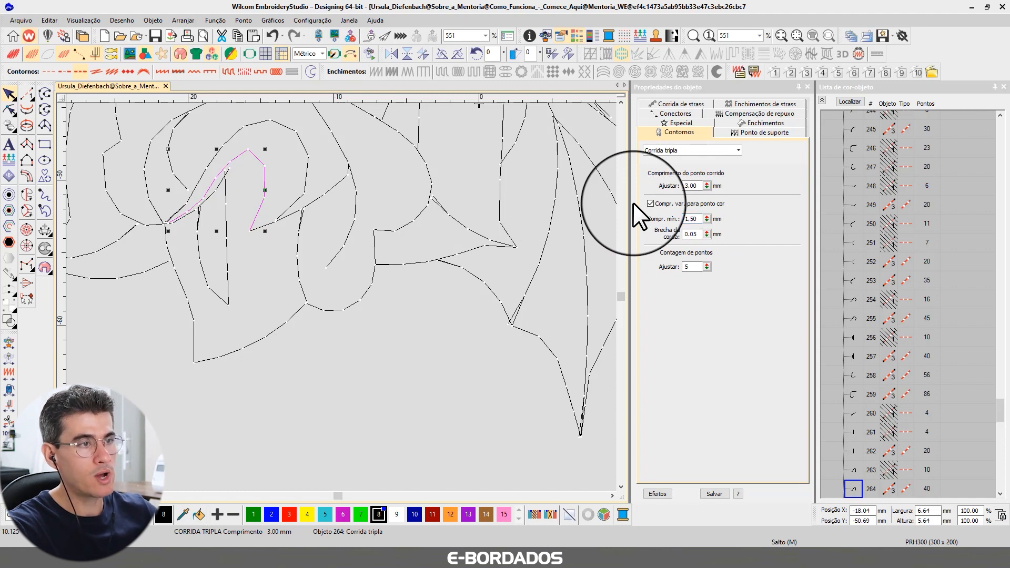
# Reshape the small hooked outline by adding a curve point beside its peak and pulling that corner outward into a rounder bend.
pyautogui.click(9, 110)
pyautogui.press('Delete')
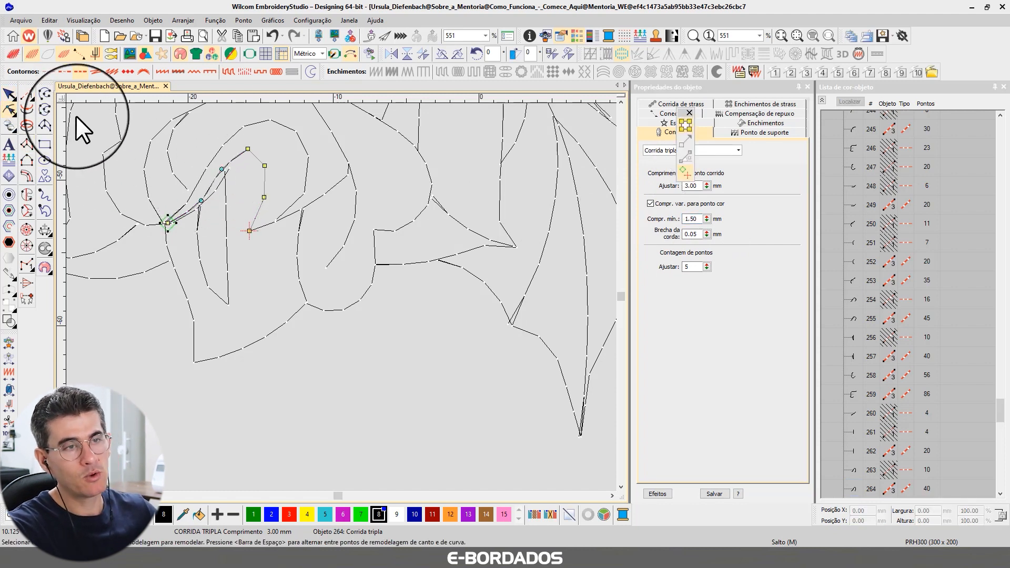
pyautogui.rightClick(256, 158)
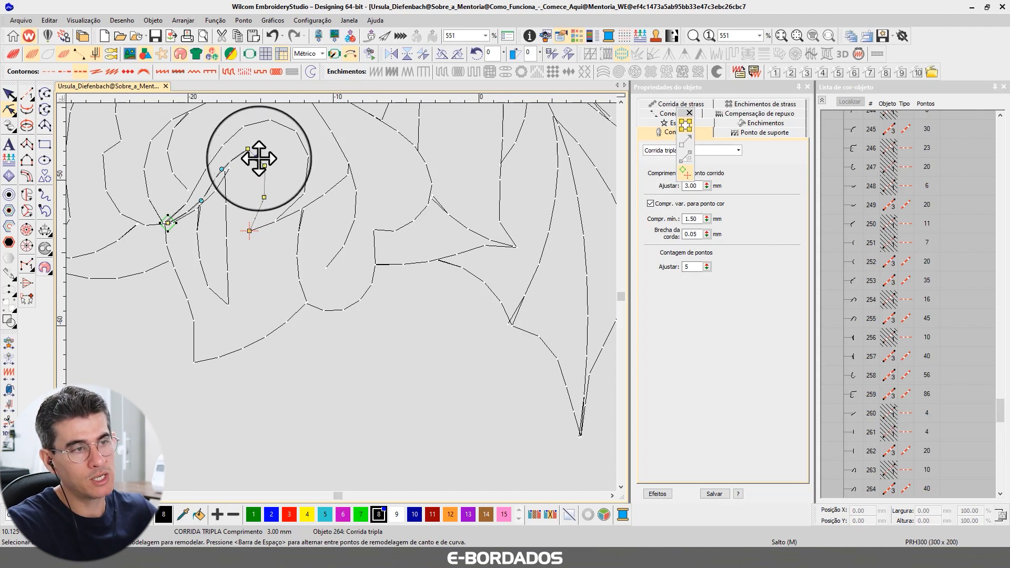
pyautogui.click(9, 94)
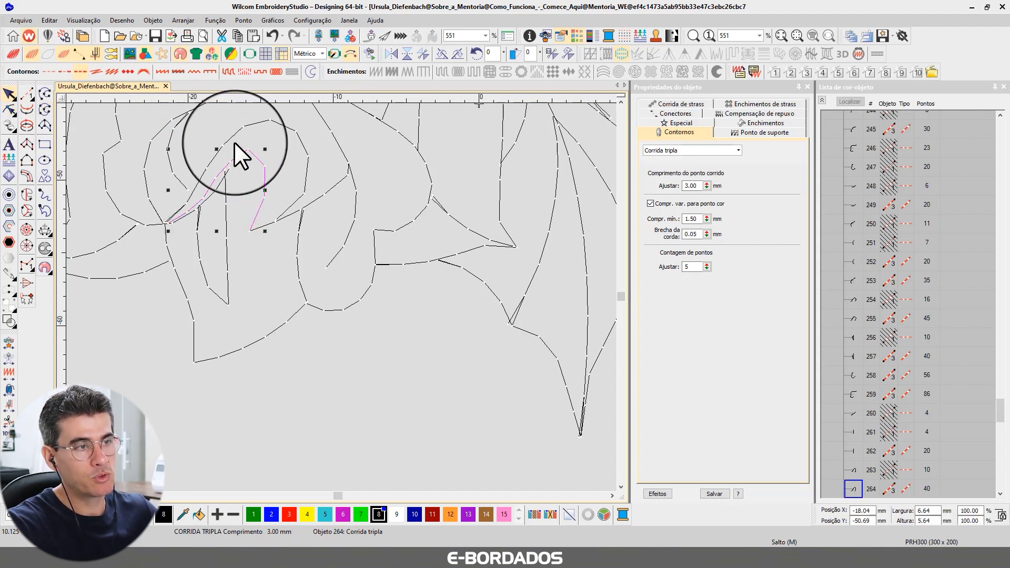
pyautogui.click(9, 110)
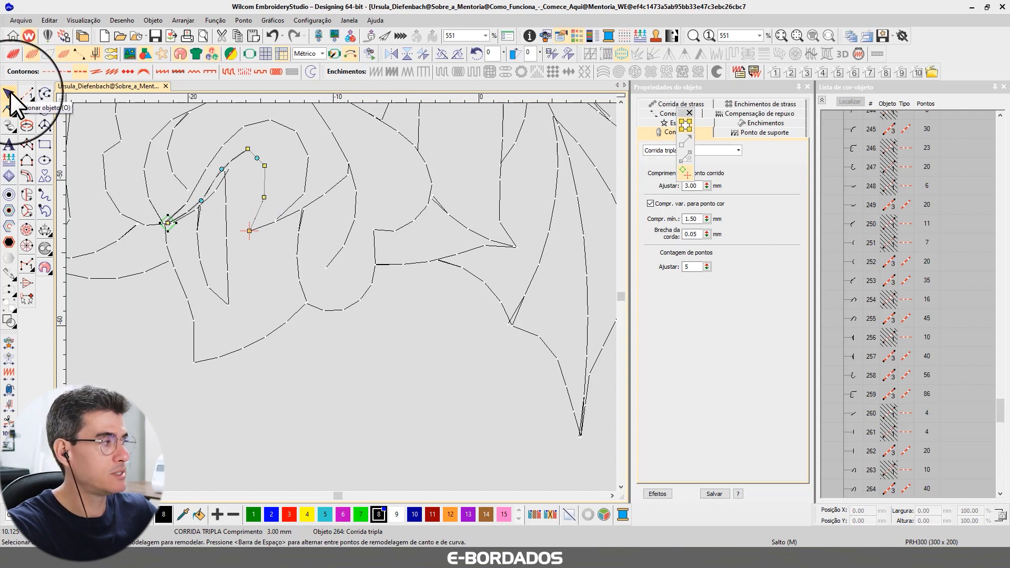
pyautogui.moveTo(257, 158); pyautogui.dragTo(261, 152)
pyautogui.click(265, 178)
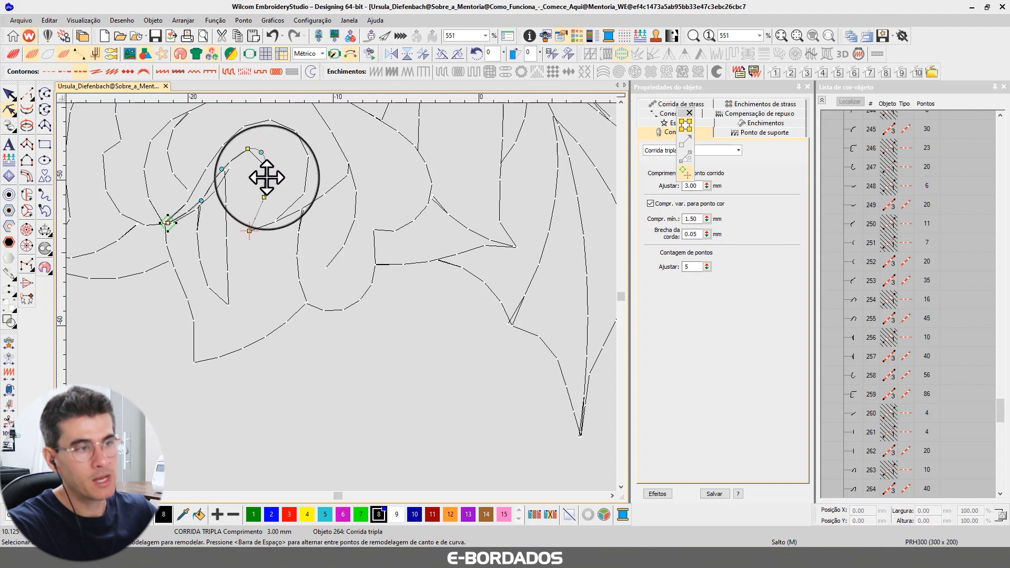
pyautogui.click(9, 95)
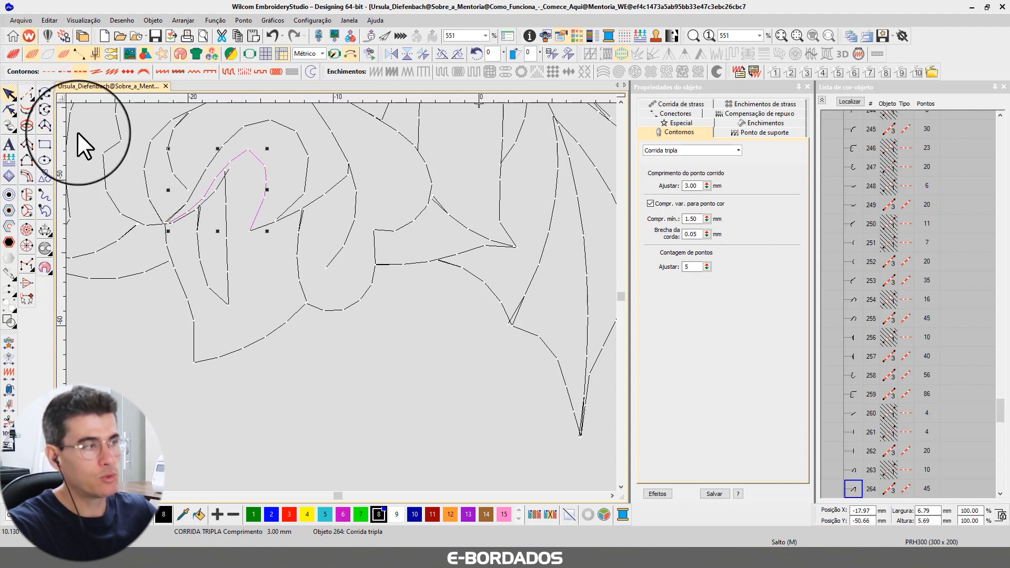
# Set the minimum stitch length of the reshaped hooked outline to 1.20 mm.
pyautogui.doubleClick(692, 218)
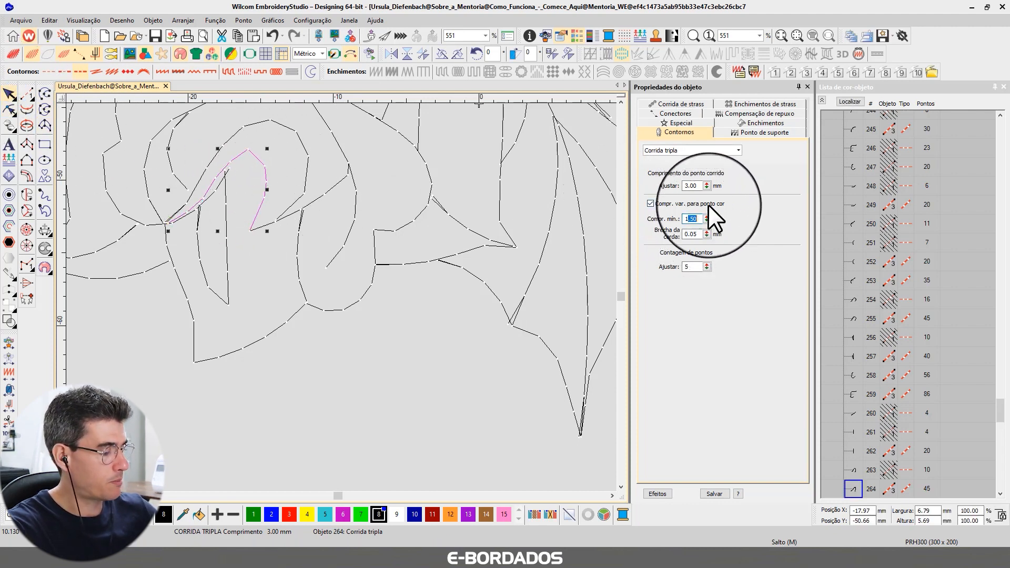
pyautogui.write('1.2')
pyautogui.press('Return')
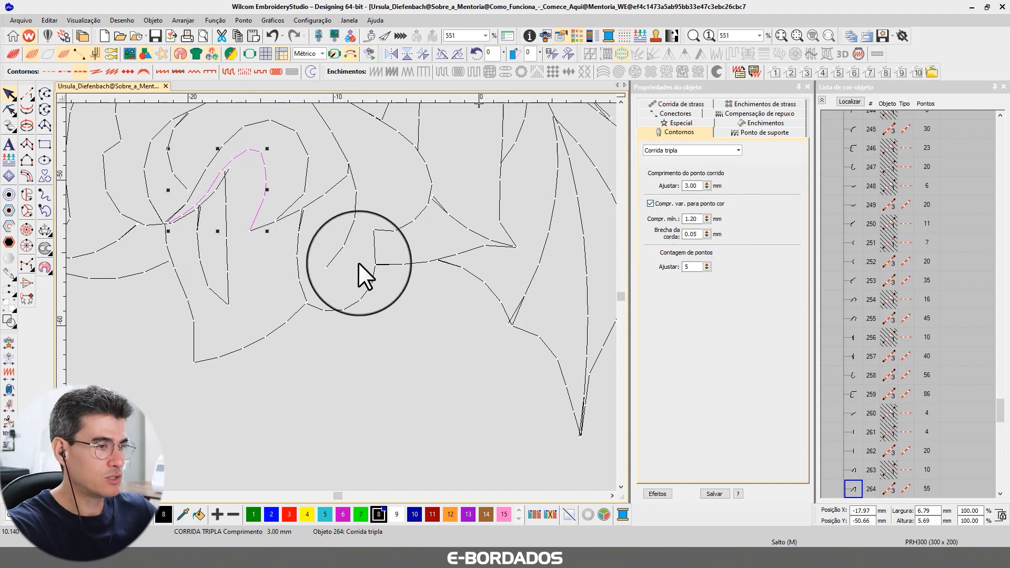
# Set the minimum stitch length of the rose's outer petal outline with the pointed tip to 1.50 mm.
pyautogui.scroll(-2, 298, 221)
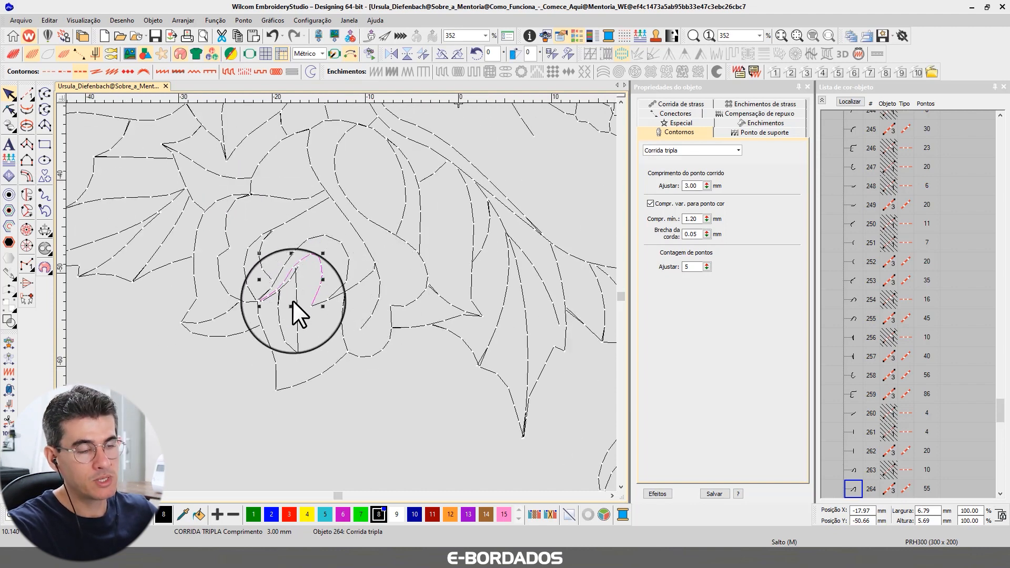
pyautogui.scroll(2, 228, 333)
pyautogui.click(328, 303)
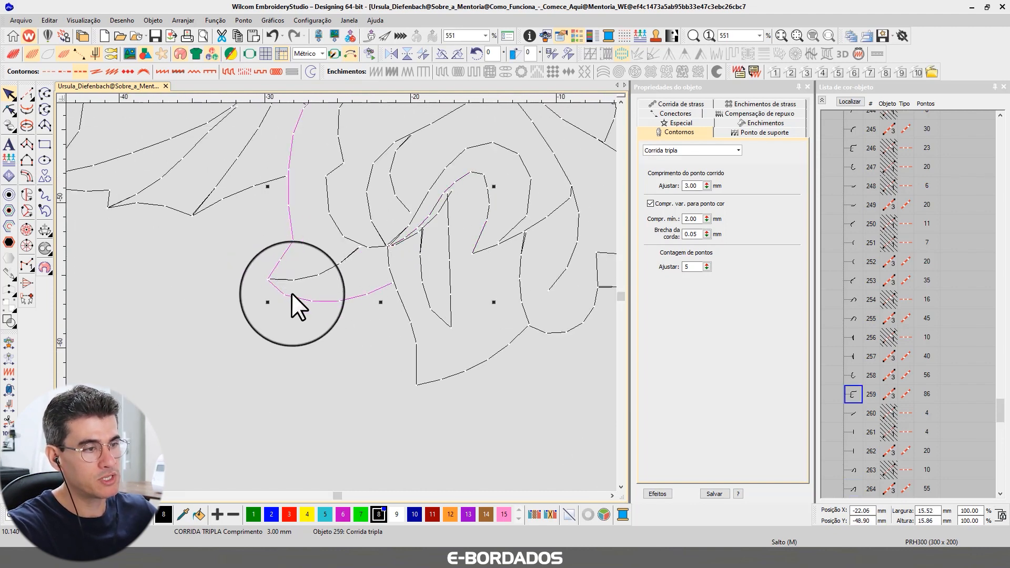
pyautogui.doubleClick(692, 219)
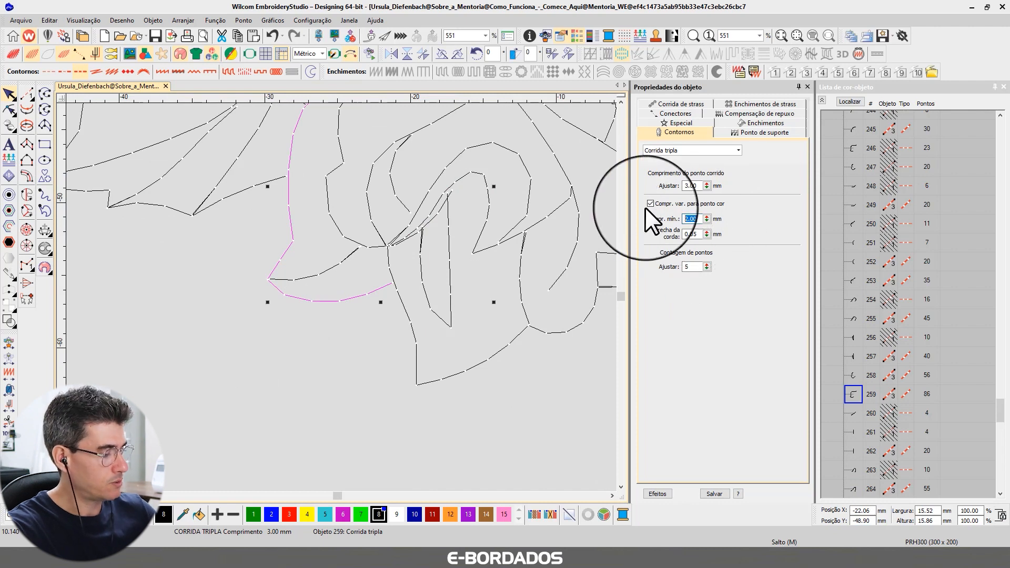
pyautogui.write('1.5')
pyautogui.press('Return')
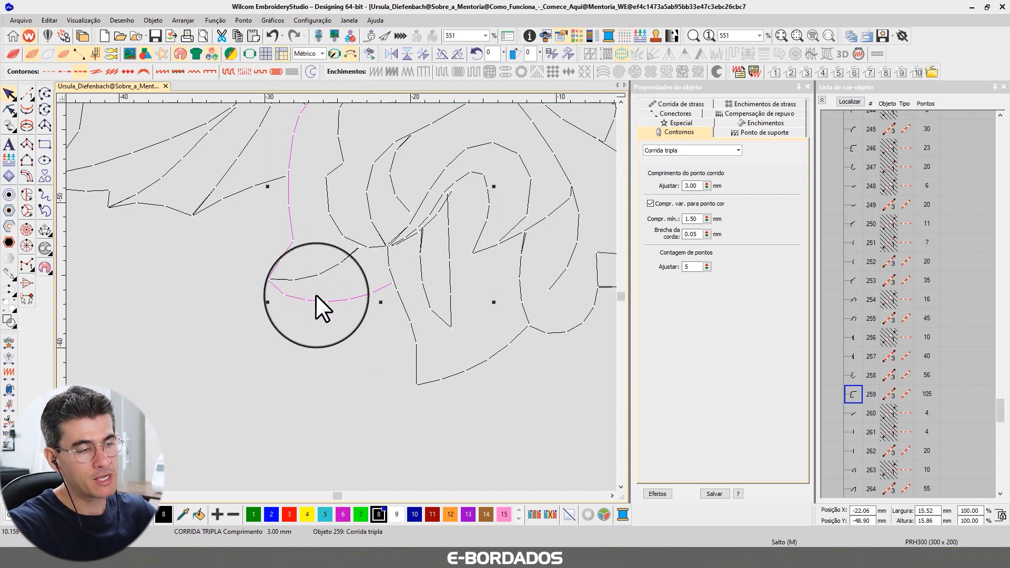
# Try minimum stitch lengths of 2.00, 2.50 and 3.00 mm on the pointed outer petal outline to compare its curve.
pyautogui.doubleClick(697, 219)
pyautogui.write('2.')
pyautogui.press('Return')
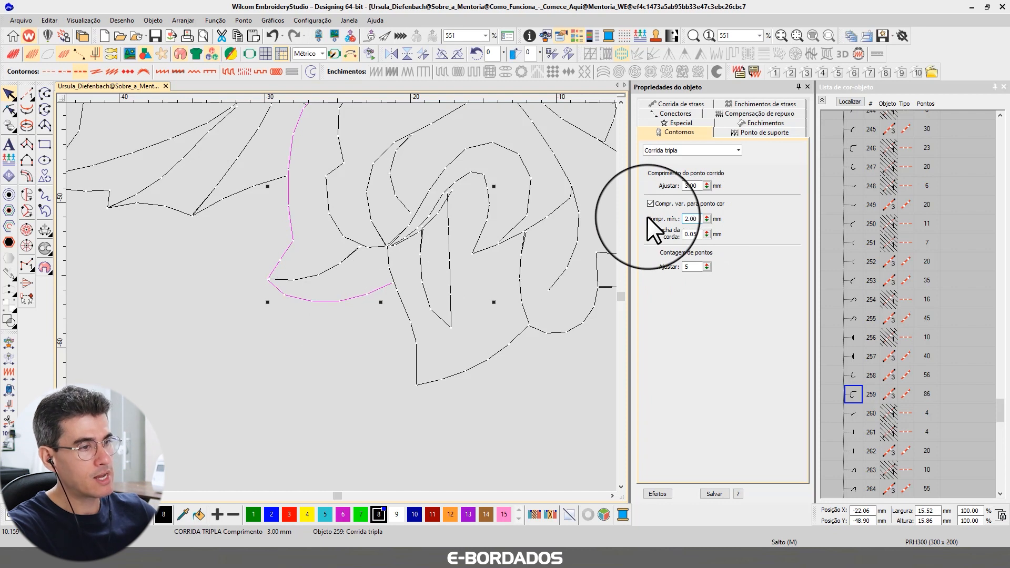
pyautogui.moveTo(702, 219); pyautogui.dragTo(667, 208)
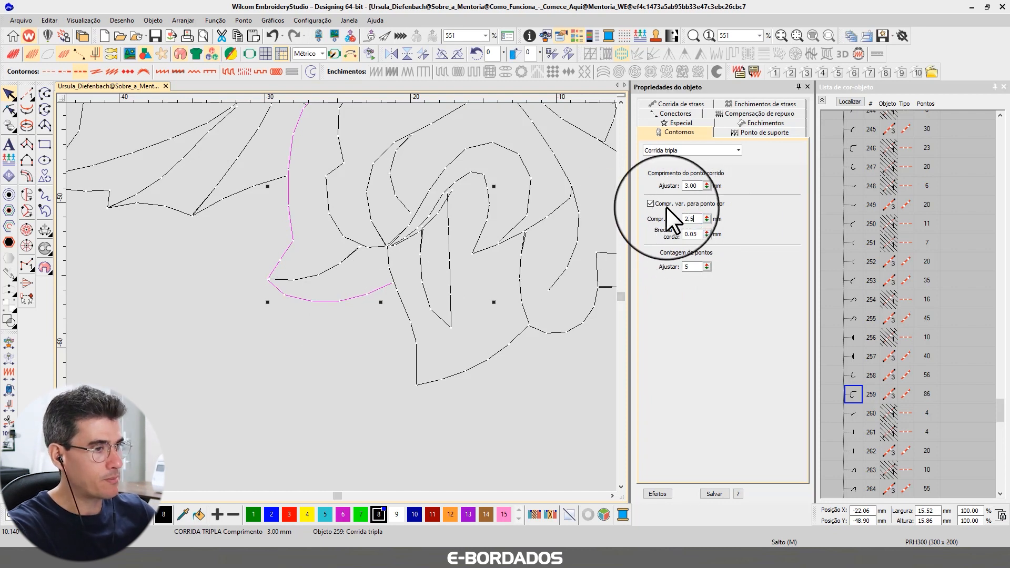
pyautogui.write('2.5')
pyautogui.press('Return')
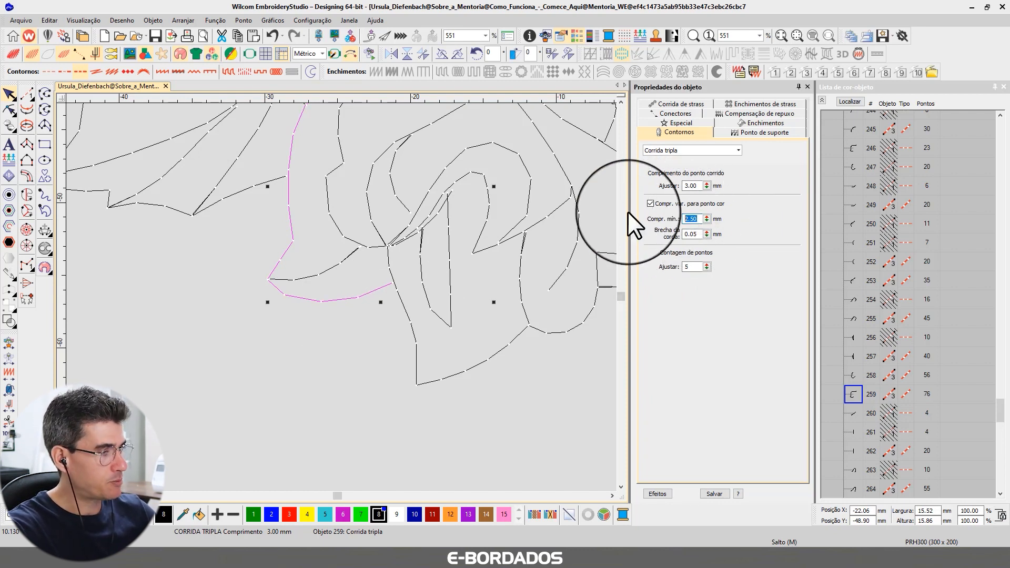
pyautogui.write('3')
pyautogui.press('Return')
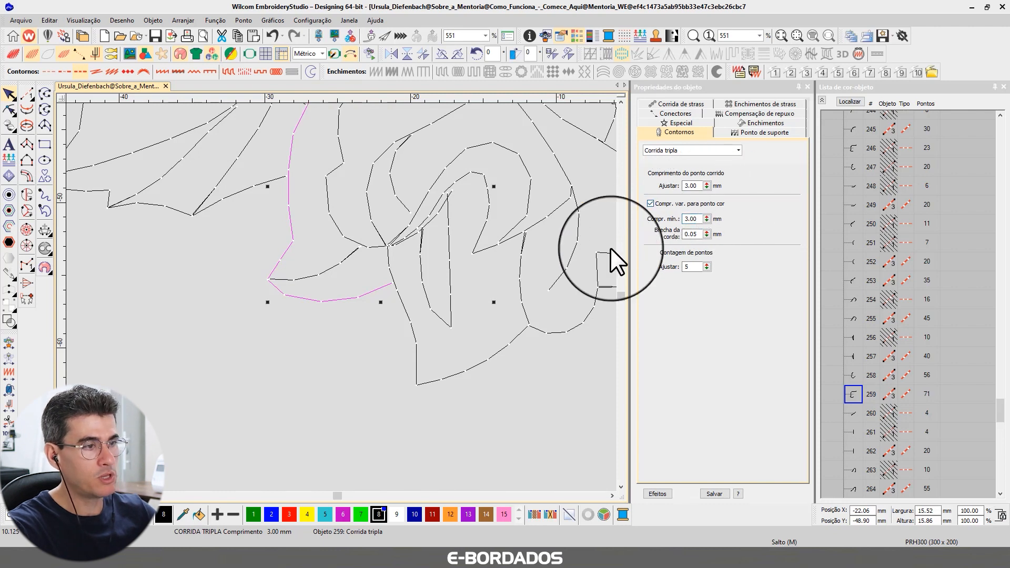
# Disable variable stitch length on the pointed petal outline, then re-enable it with a 1.50 mm minimum.
pyautogui.click(651, 203)
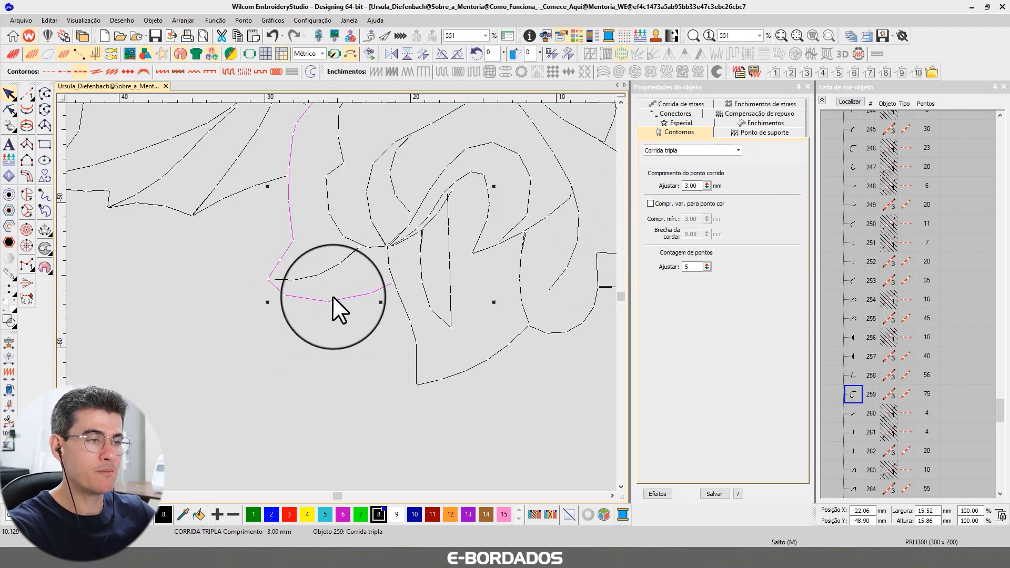
pyautogui.click(668, 204)
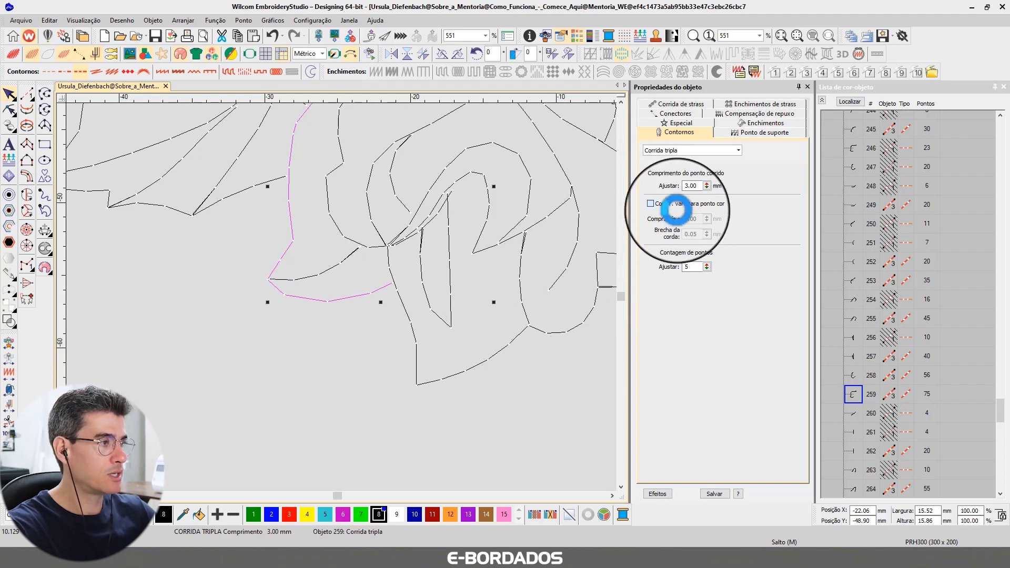
pyautogui.write('1.5')
pyautogui.press('Return')
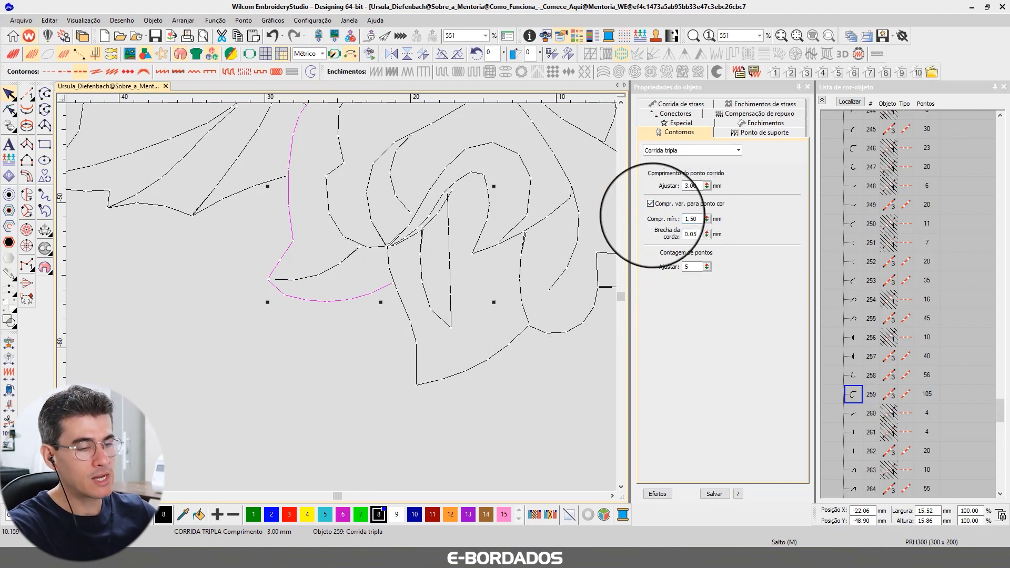
# Set the minimum stitch length of all triple-run outlines in the design to 1.50 mm and inspect the skull's stitches.
pyautogui.press('1')
pyautogui.hotkey('ctrl', 'a')
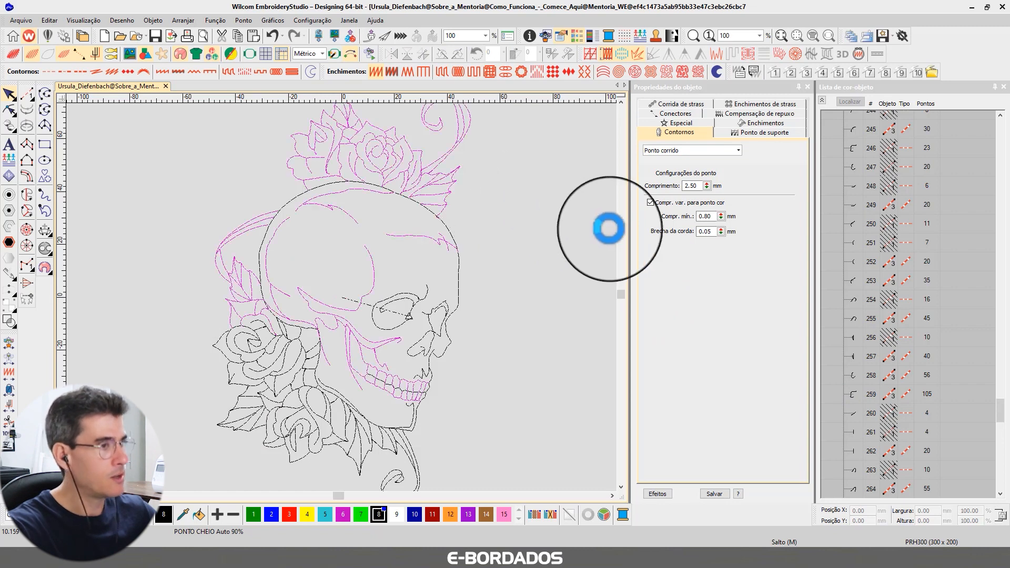
pyautogui.click(693, 219)
pyautogui.write('1.50')
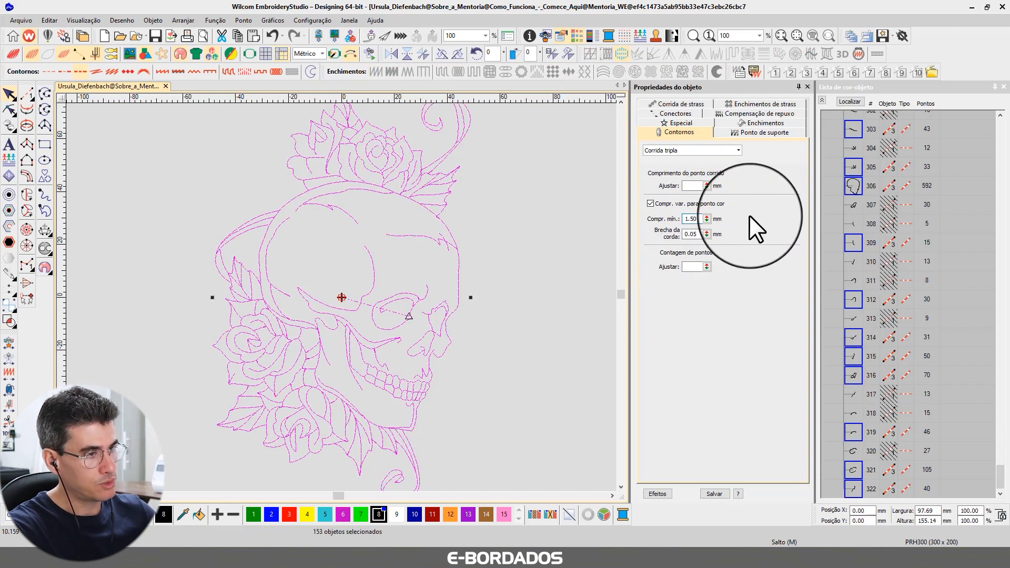
pyautogui.press('Return')
pyautogui.press('Escape')
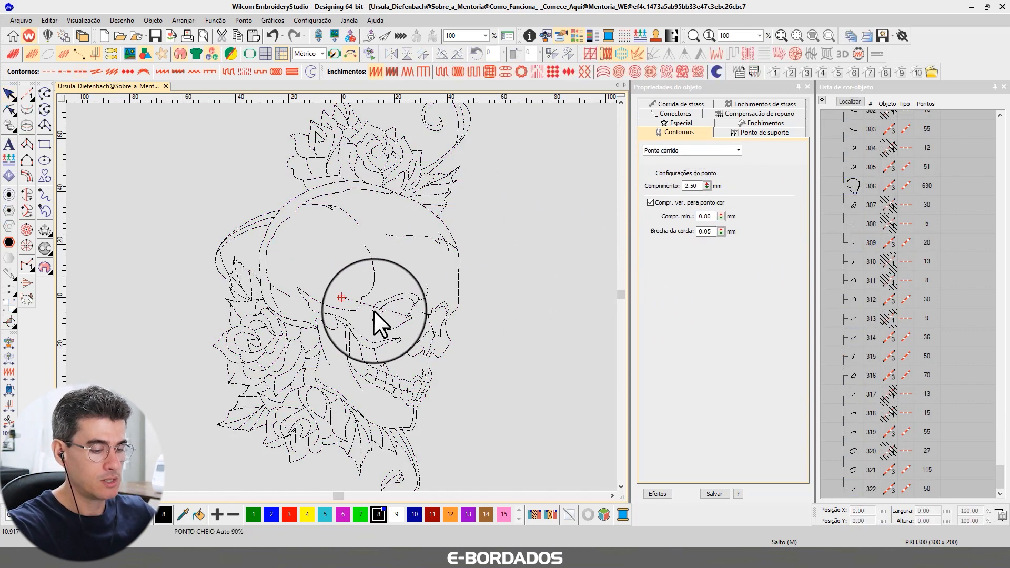
pyautogui.scroll(5, 374, 345)
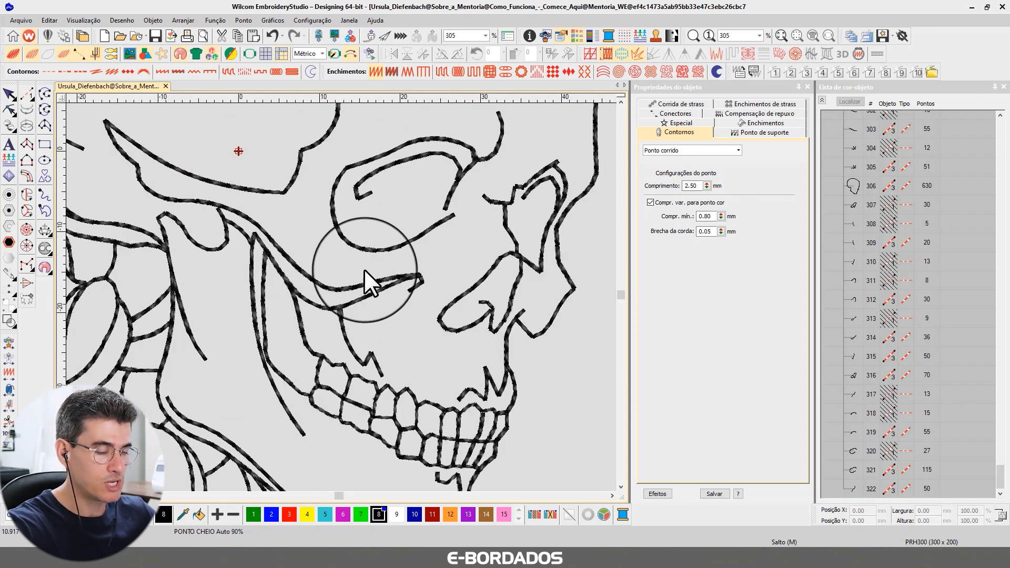
pyautogui.press('t')
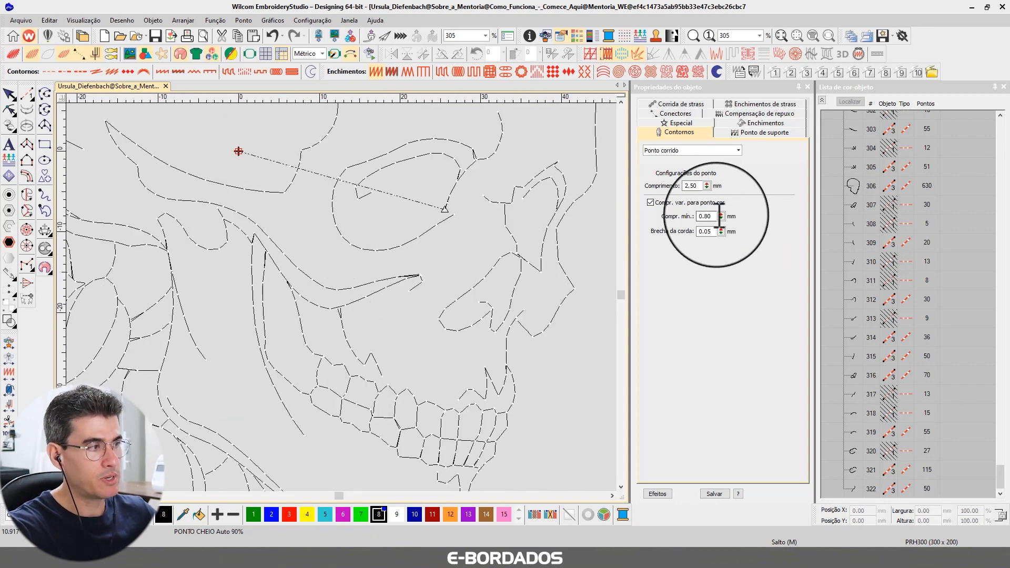
# Select the skull's eye-socket outline and an inner petal outline of the rose beside the jaw to examine their stitches along the curves.
pyautogui.click(343, 233)
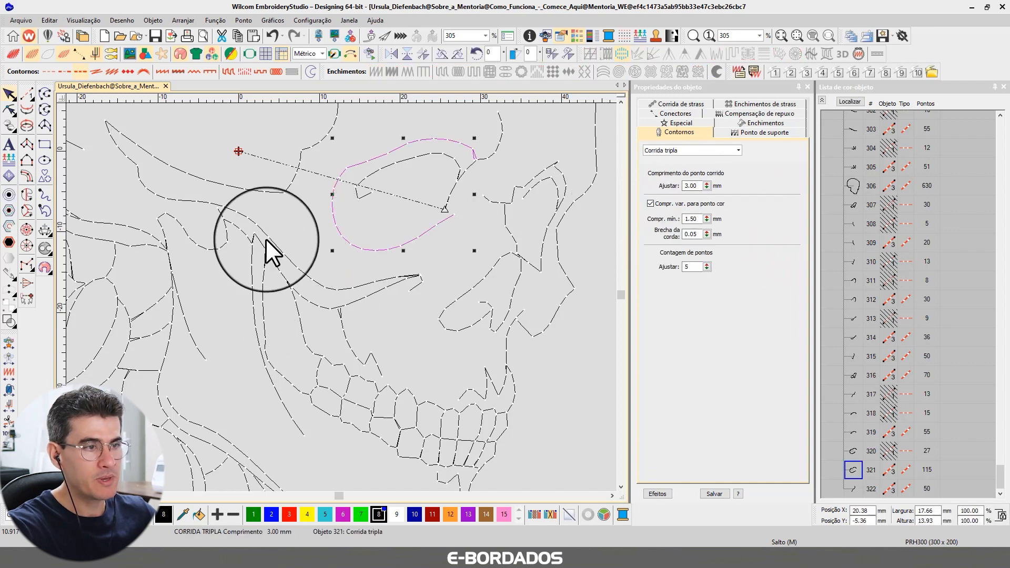
pyautogui.press('t')
pyautogui.press('t')
pyautogui.scroll(-3, 207, 251)
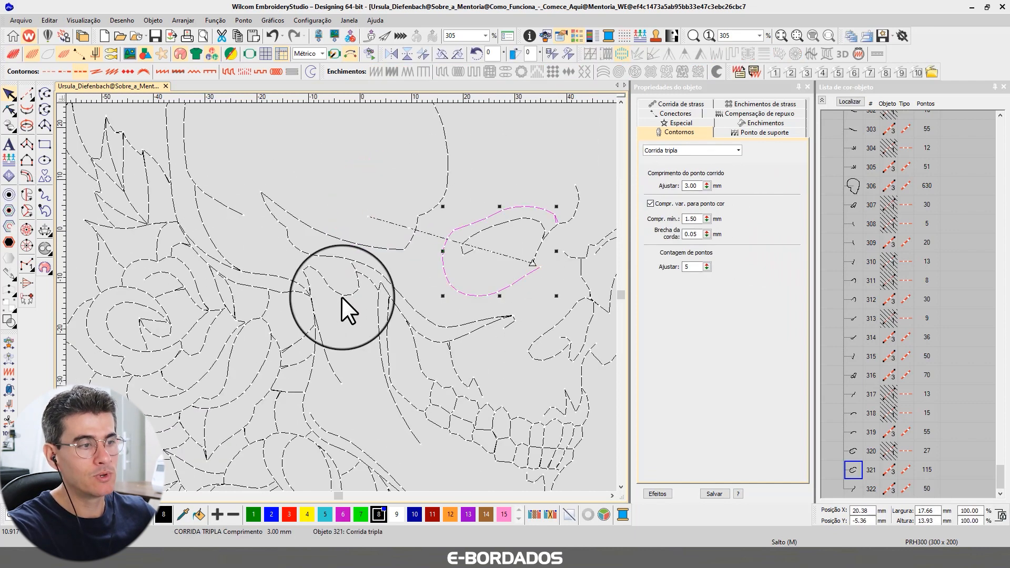
pyautogui.scroll(2, 340, 295)
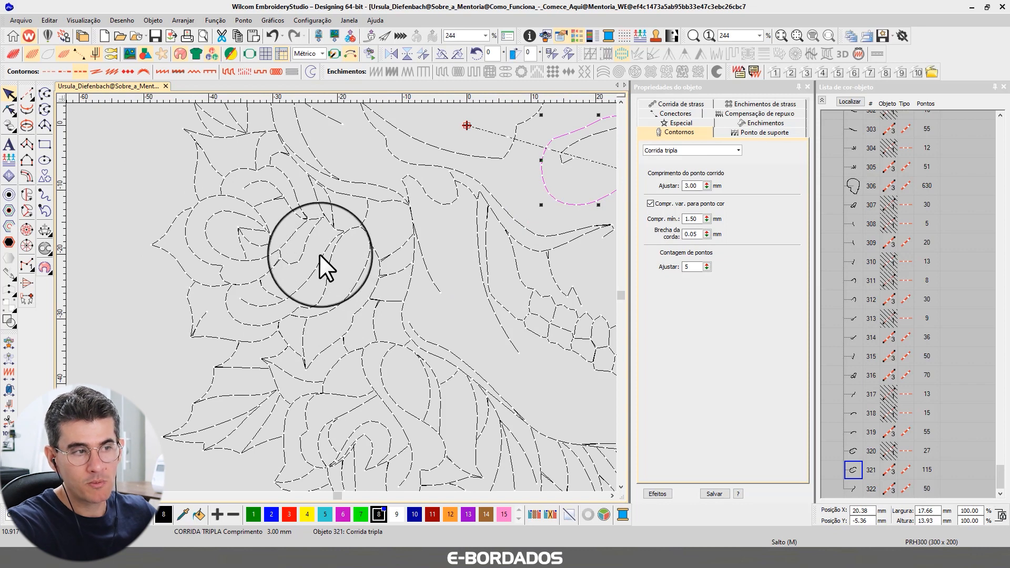
pyautogui.click(302, 252)
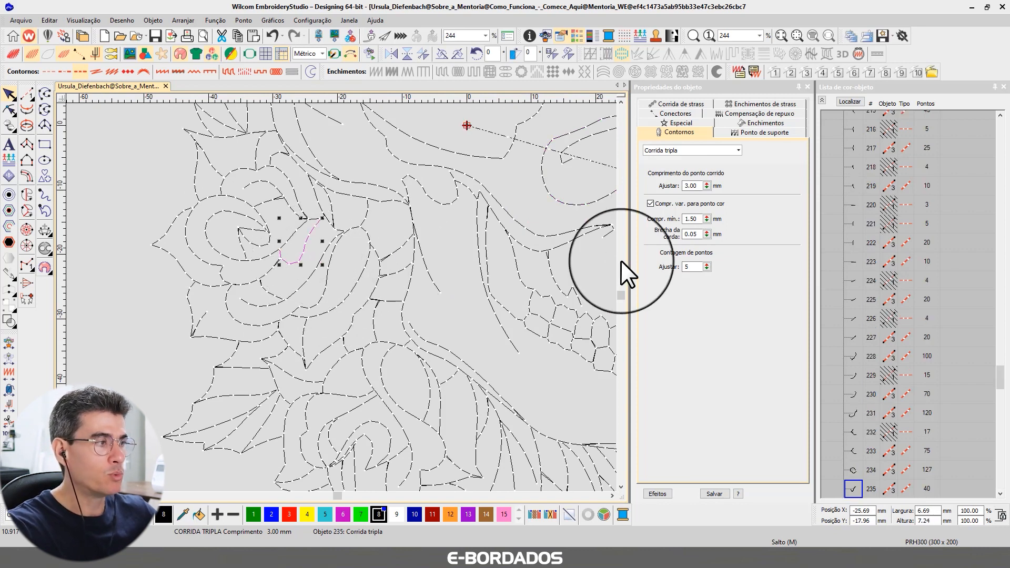
pyautogui.scroll(2, 339, 298)
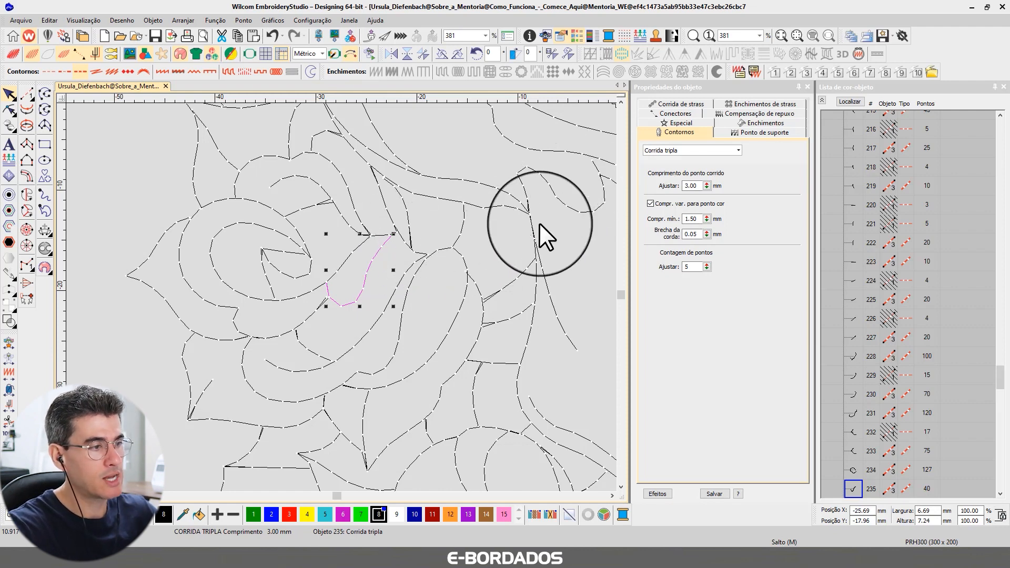
pyautogui.scroll(-3, 368, 297)
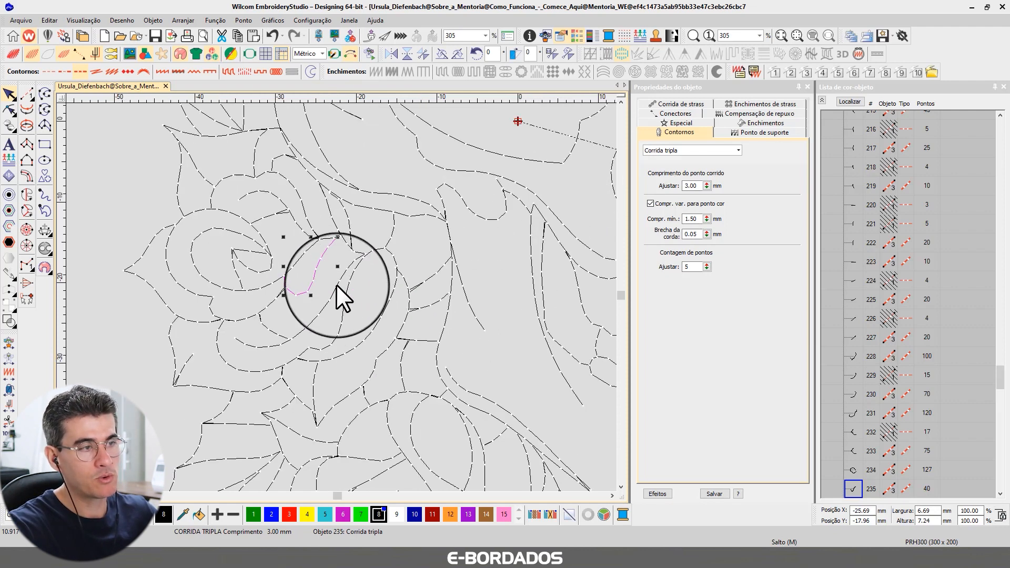
pyautogui.scroll(-2, 341, 297)
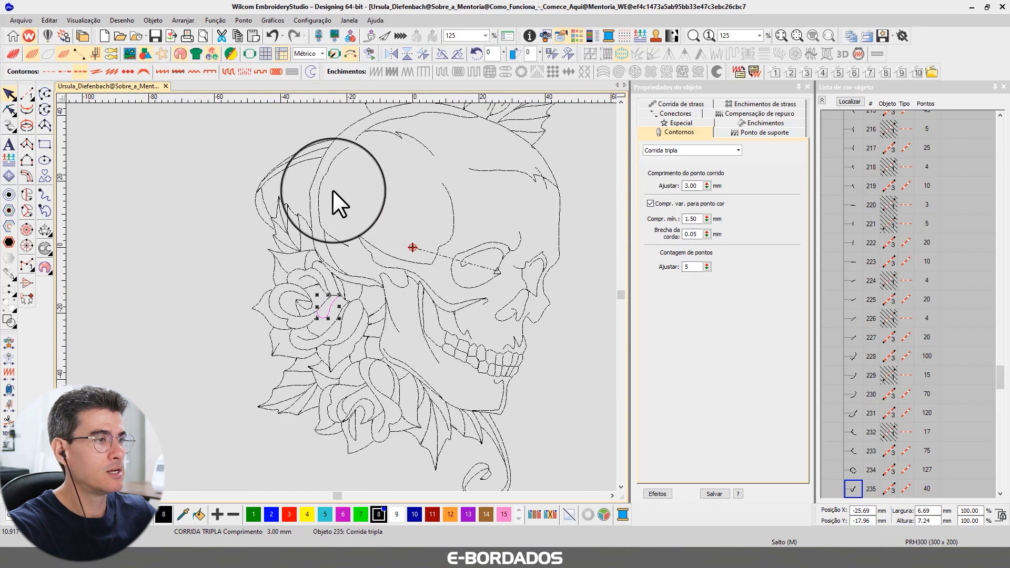
# Examine the stitch spacing along the roses above the skull and the outlines of the cranium.
pyautogui.scroll(3, 340, 294)
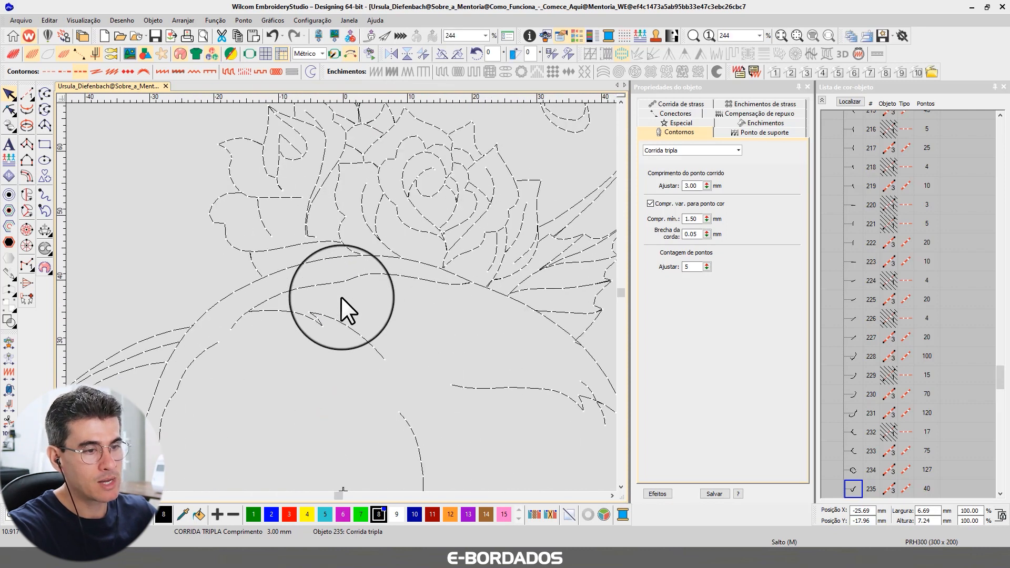
pyautogui.scroll(-2, 348, 298)
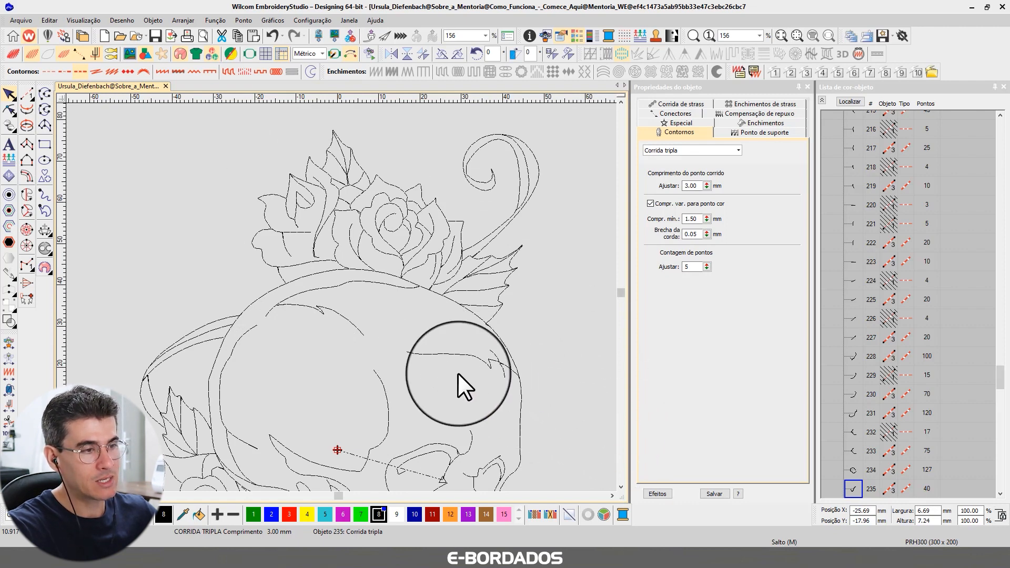
pyautogui.scroll(-1, 355, 325)
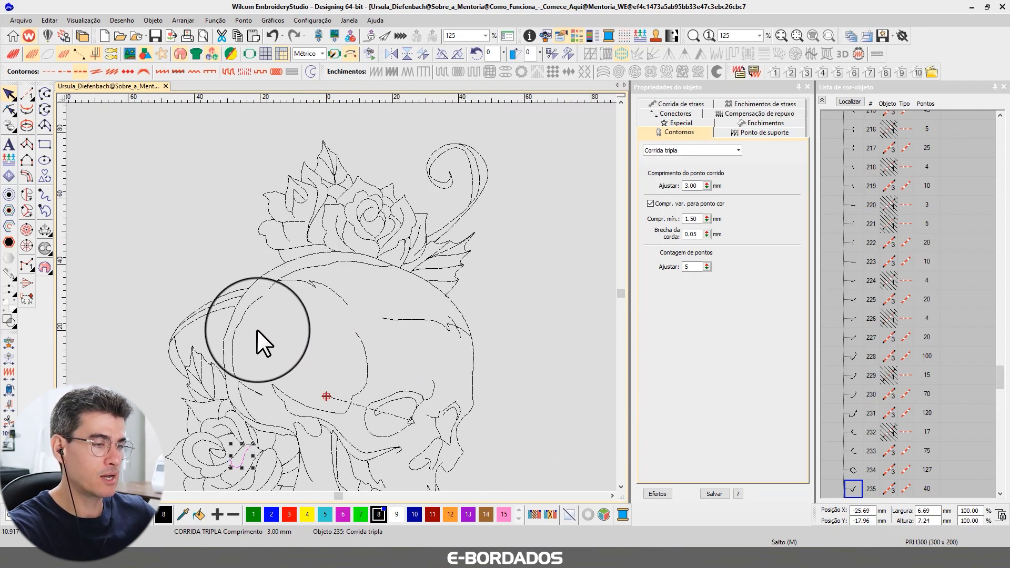
pyautogui.scroll(3, 340, 297)
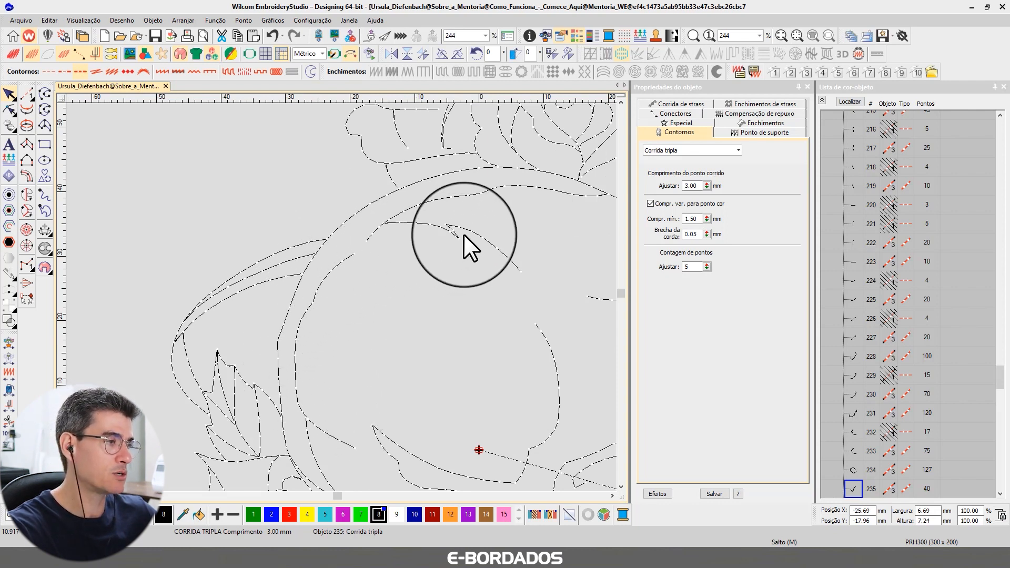
# Select the skull's eye-socket outline and open its minimum stitch length for editing.
pyautogui.click(621, 486)
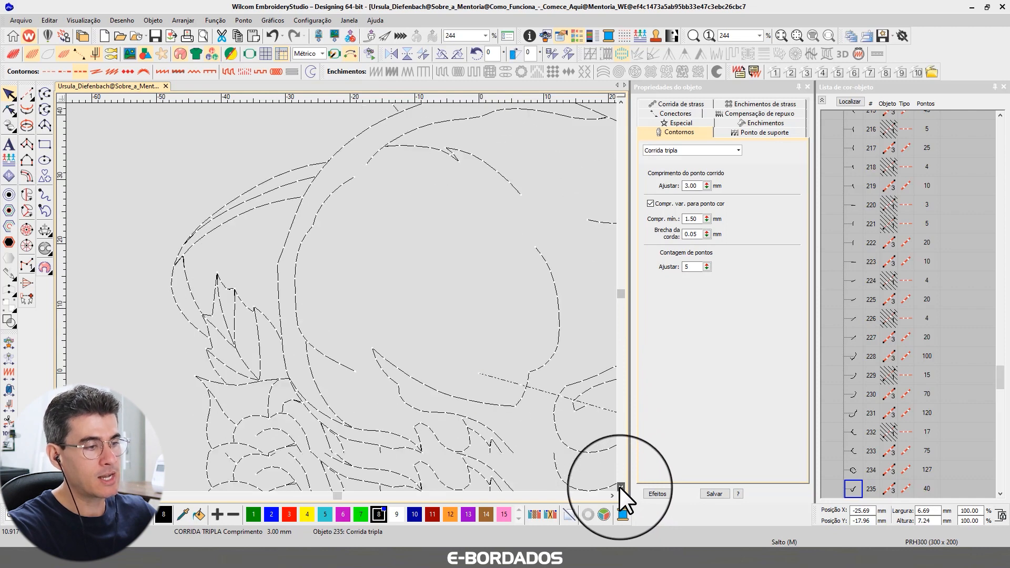
pyautogui.click(612, 496)
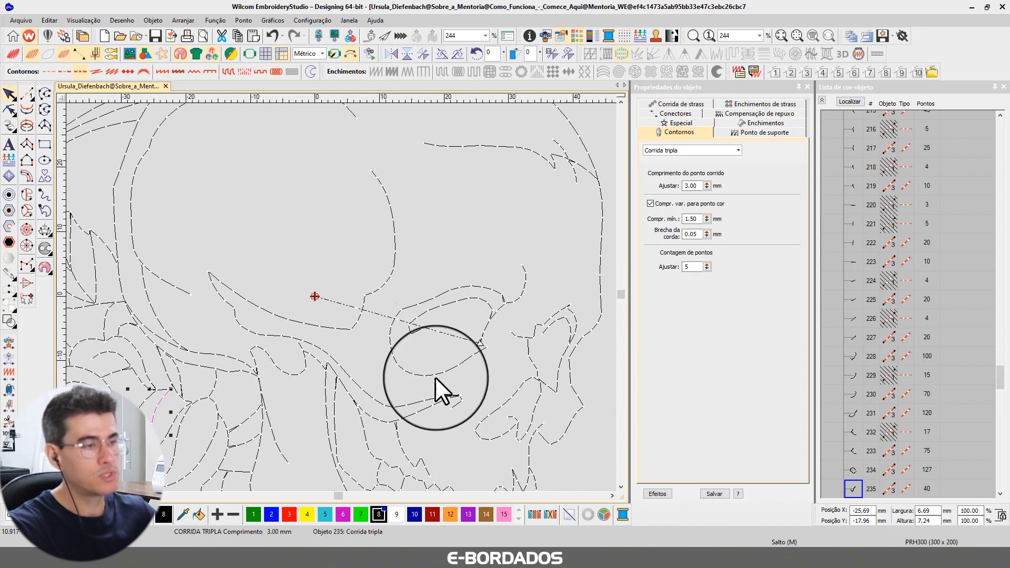
pyautogui.click(458, 364)
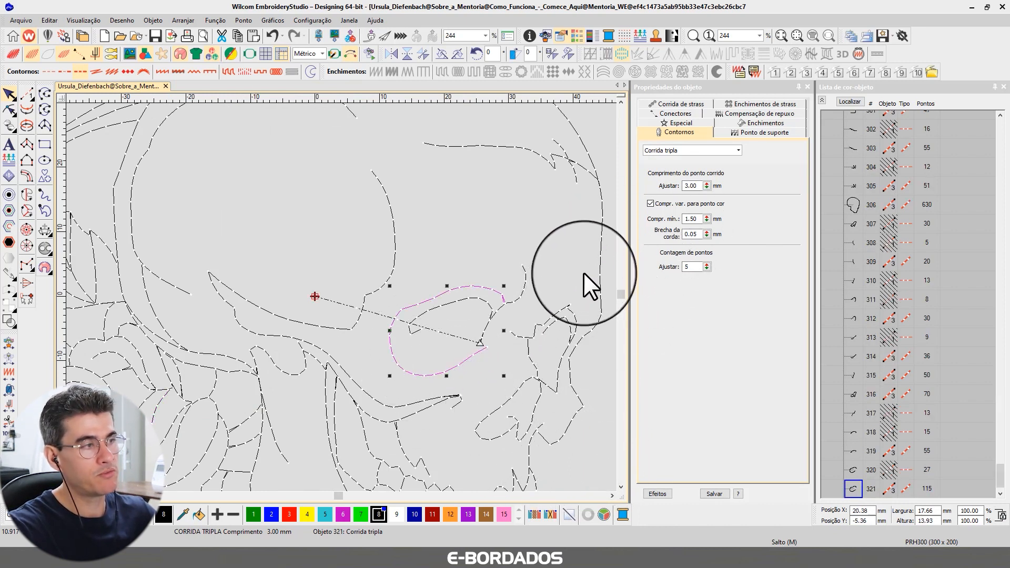
pyautogui.doubleClick(701, 218)
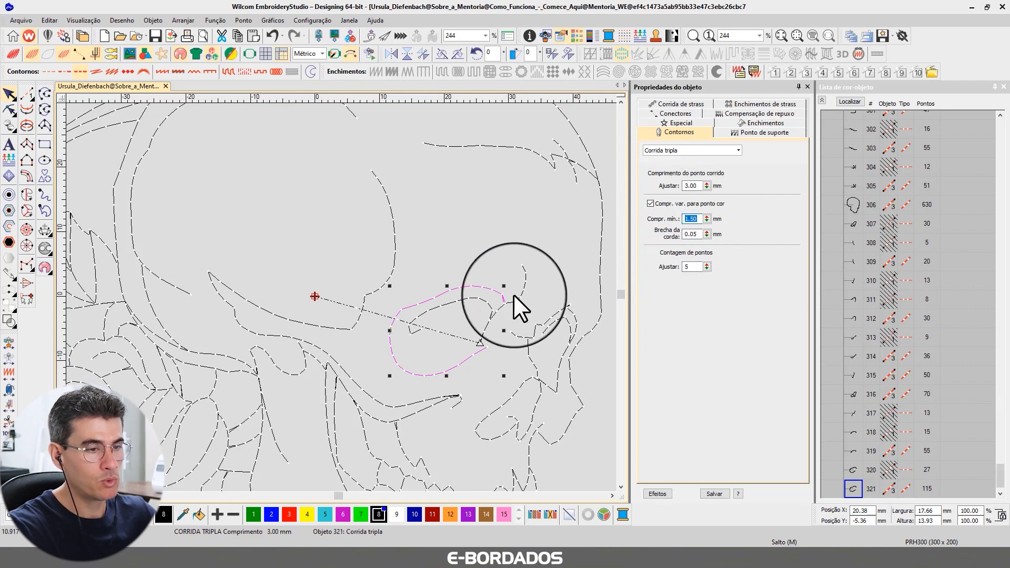